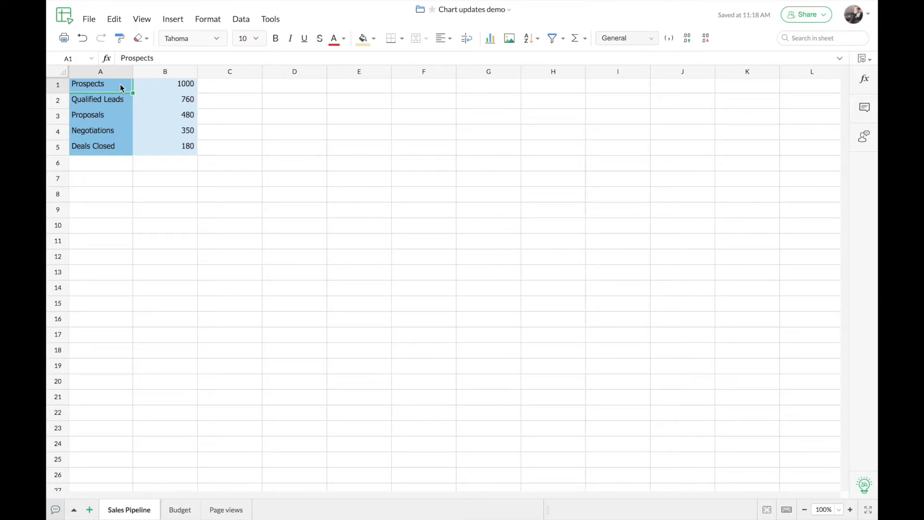
Insert a Weighted Funnel chart from the pipeline data in A1:B5 and move it up beside the data
{"action": "left_click_drag", "start_coordinate": [122, 85], "coordinate": [167, 149]}
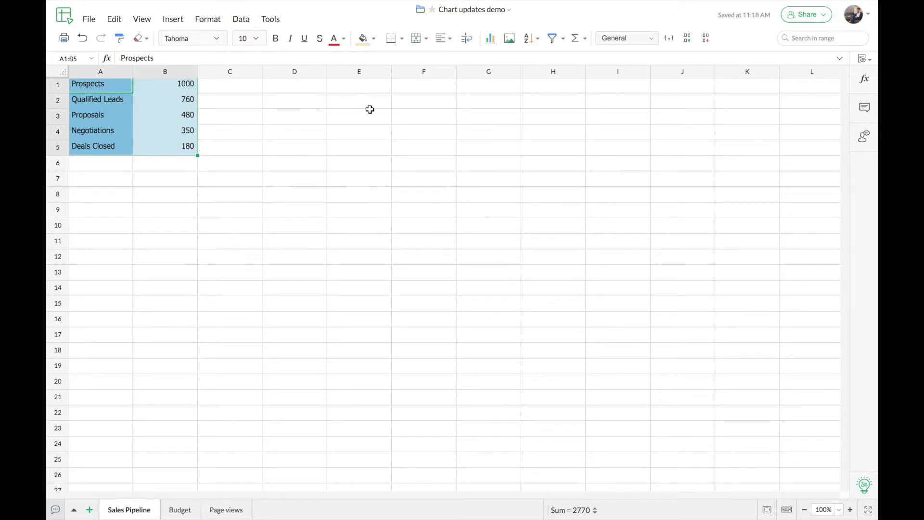
{"action": "left_click", "coordinate": [492, 44]}
{"action": "left_click", "coordinate": [492, 43]}
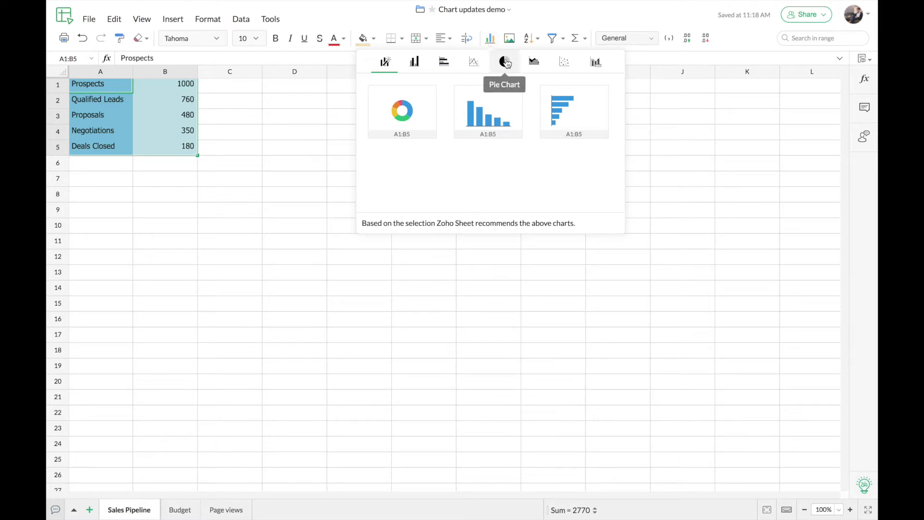
{"action": "left_click", "coordinate": [596, 66]}
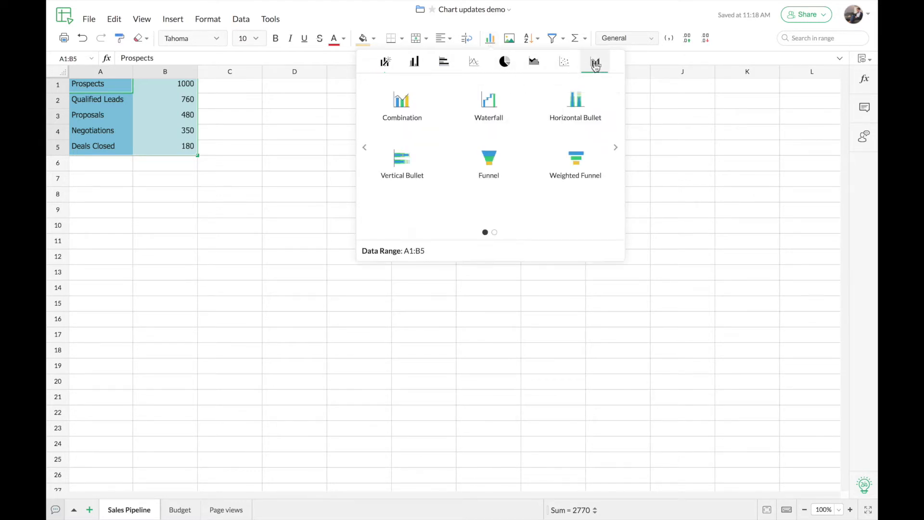
{"action": "left_click", "coordinate": [592, 166]}
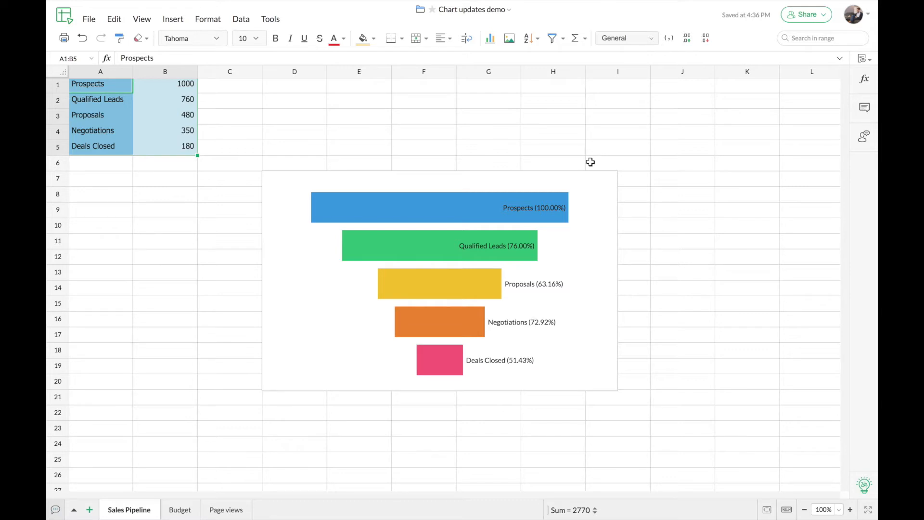
{"action": "left_click_drag", "start_coordinate": [450, 184], "coordinate": [439, 105]}
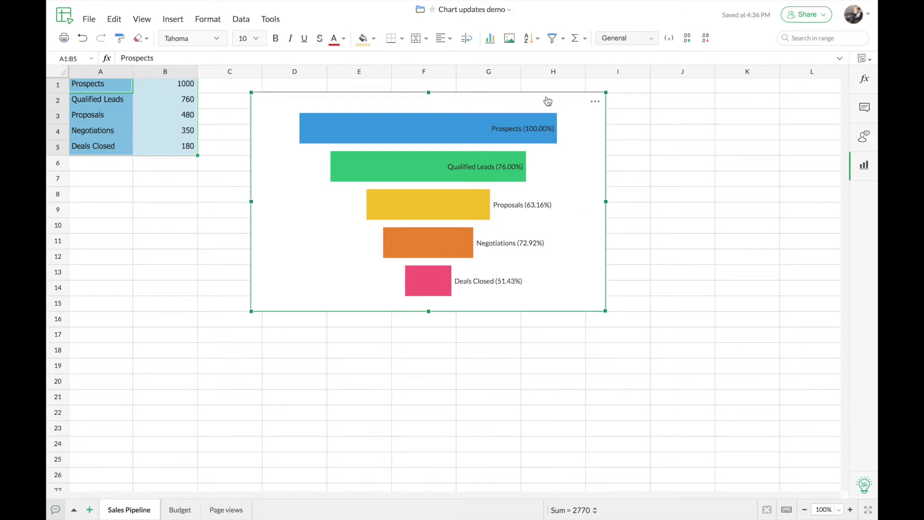
Give the funnel chart the title "Sales Pipeline" and the subtitle "May 2020"
{"action": "double_click", "coordinate": [578, 125]}
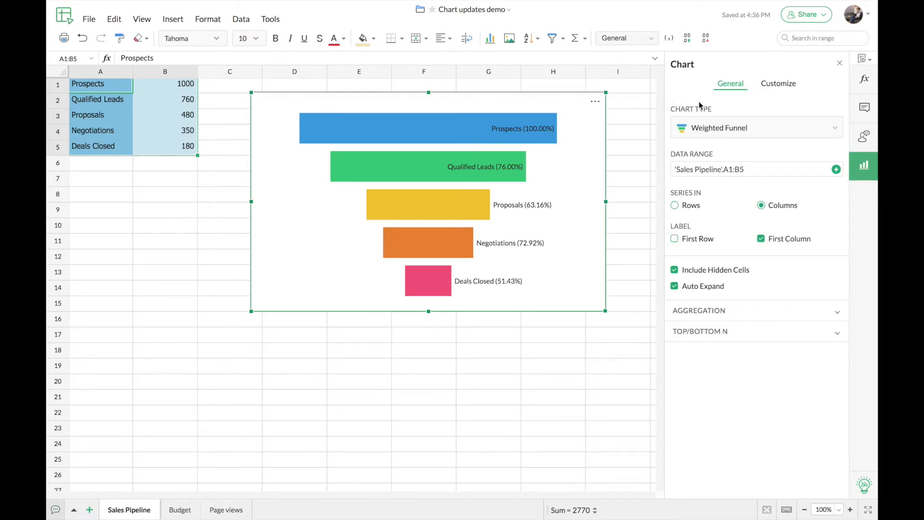
{"action": "left_click", "coordinate": [779, 85]}
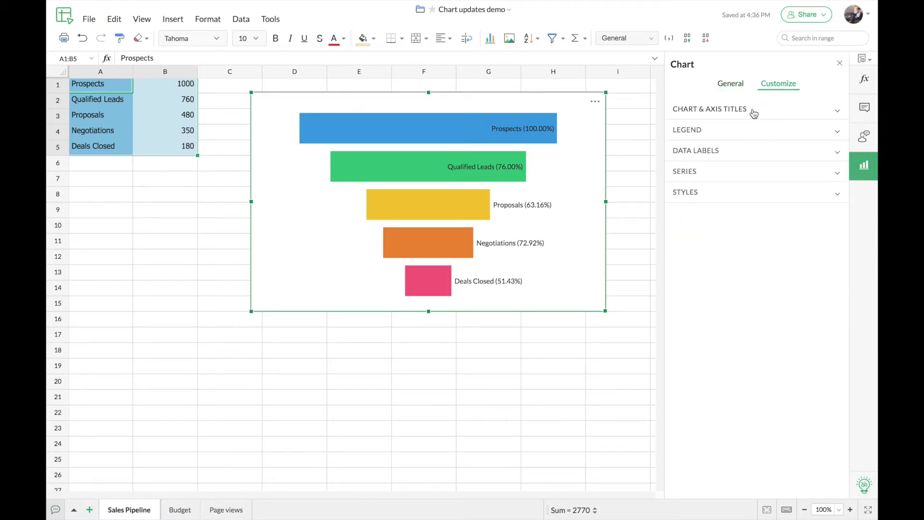
{"action": "left_click", "coordinate": [754, 114]}
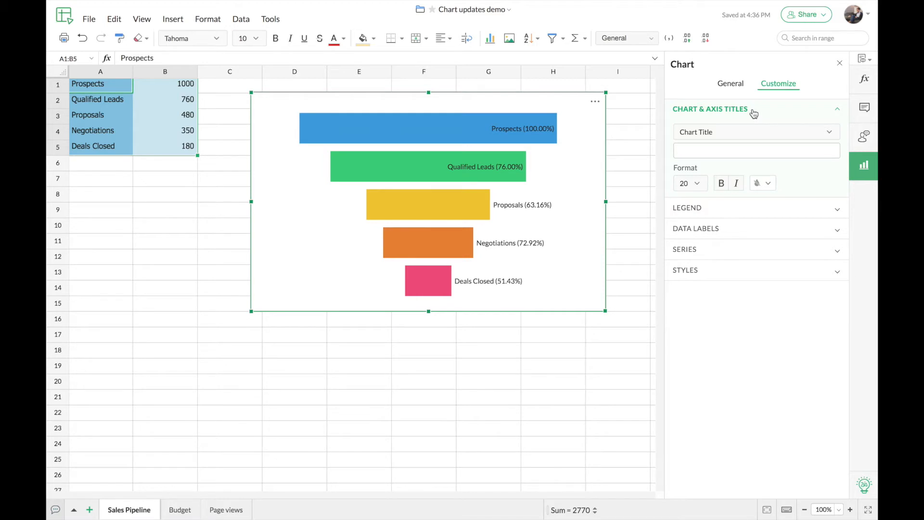
{"action": "left_click", "coordinate": [721, 151]}
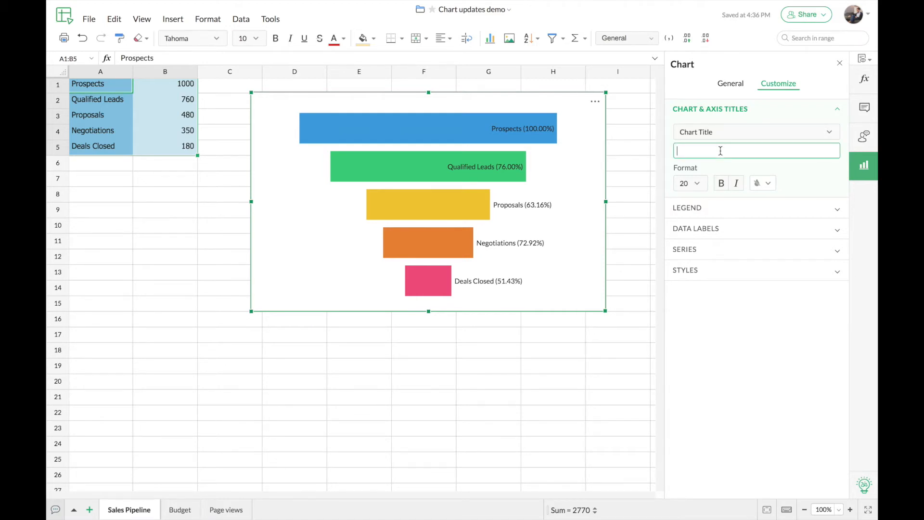
{"action": "type", "text": "Sales Pipeline"}
{"action": "left_click", "coordinate": [741, 131]}
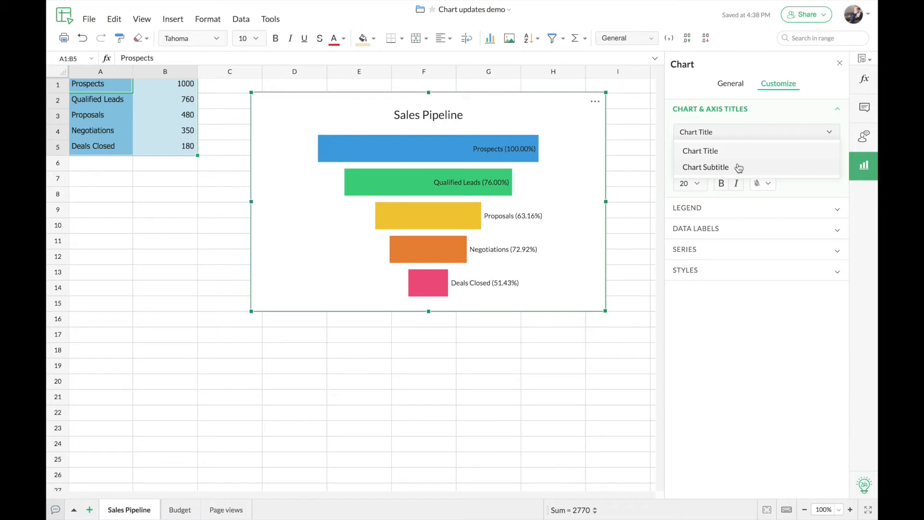
{"action": "left_click", "coordinate": [739, 168]}
{"action": "type", "text": "May 2020"}
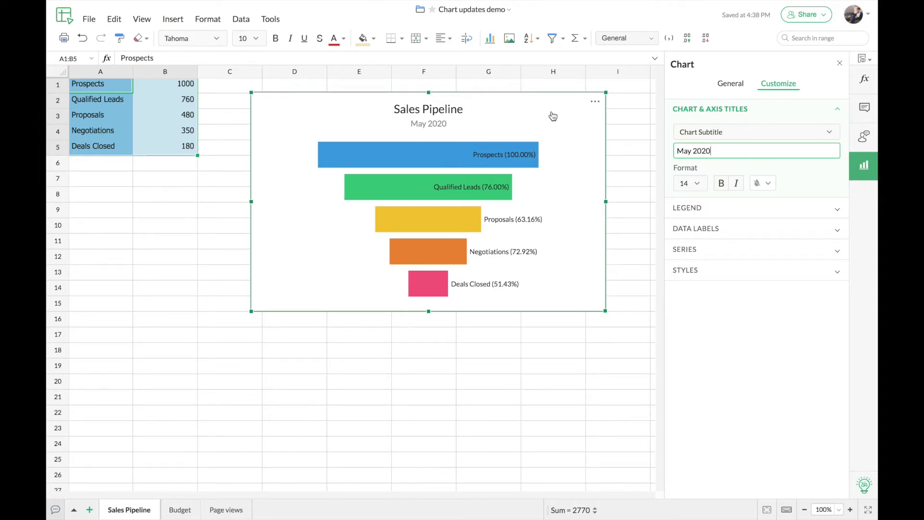
Set the position of the funnel chart's data labels to Outside
{"action": "left_click", "coordinate": [739, 234]}
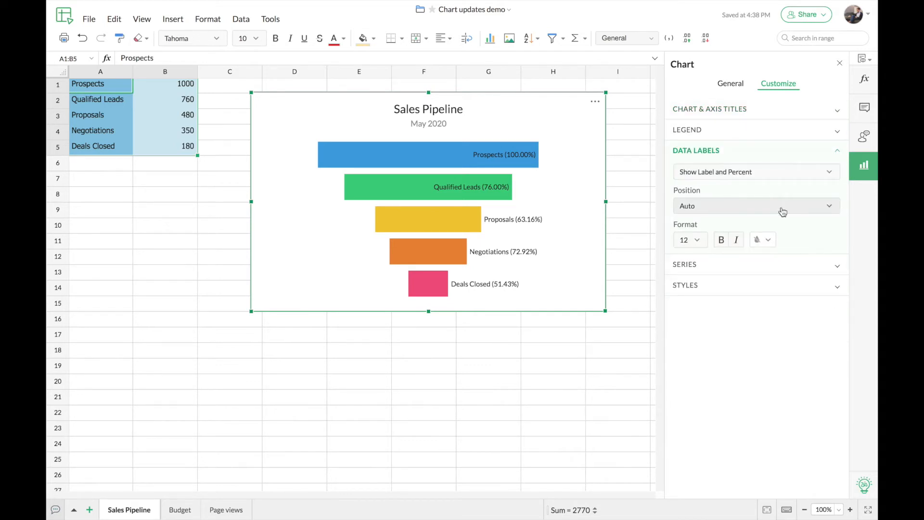
{"action": "left_click", "coordinate": [782, 212]}
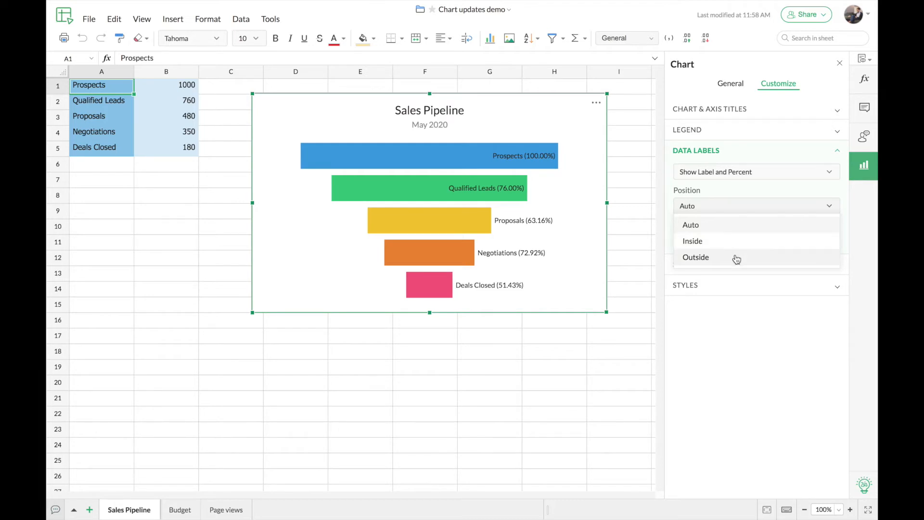
{"action": "left_click", "coordinate": [737, 260]}
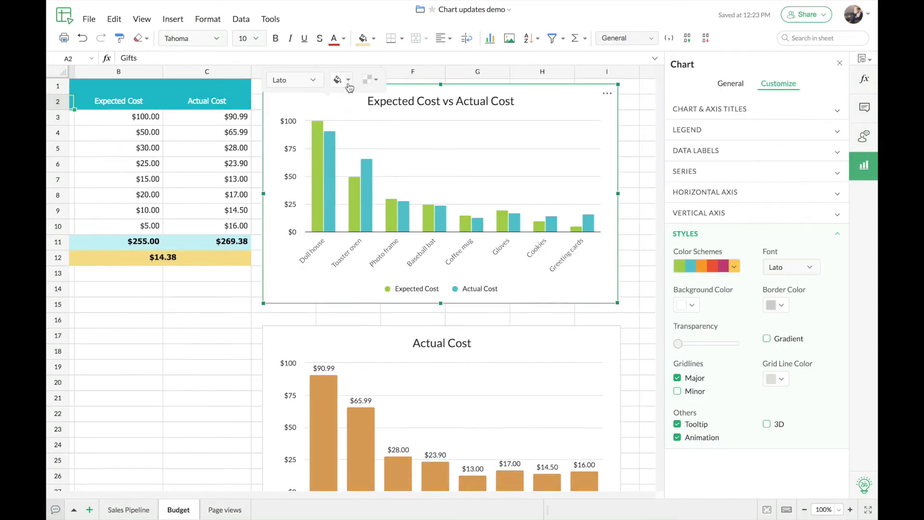
Try a dark gray background on the Expected Cost vs Actual Cost chart and set it back to white
{"action": "left_click", "coordinate": [349, 82]}
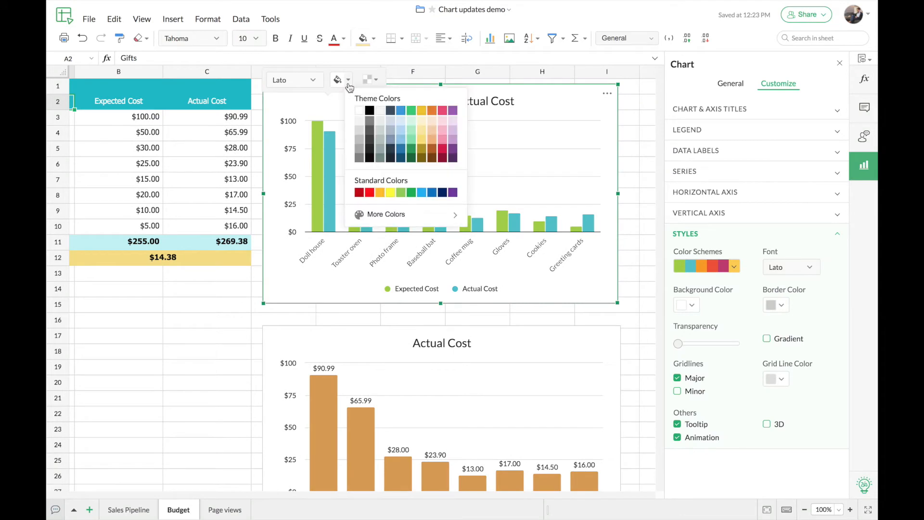
{"action": "left_click", "coordinate": [370, 130]}
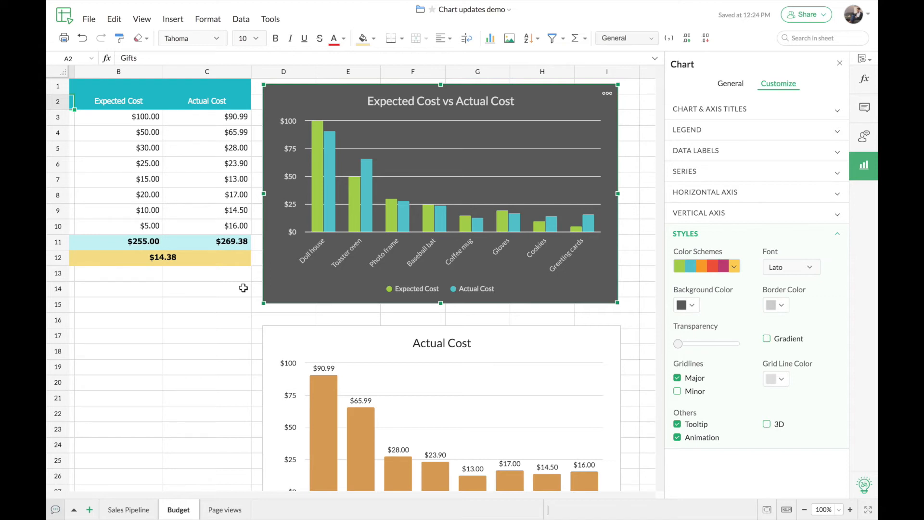
{"action": "left_click", "coordinate": [278, 271]}
{"action": "left_click", "coordinate": [291, 245]}
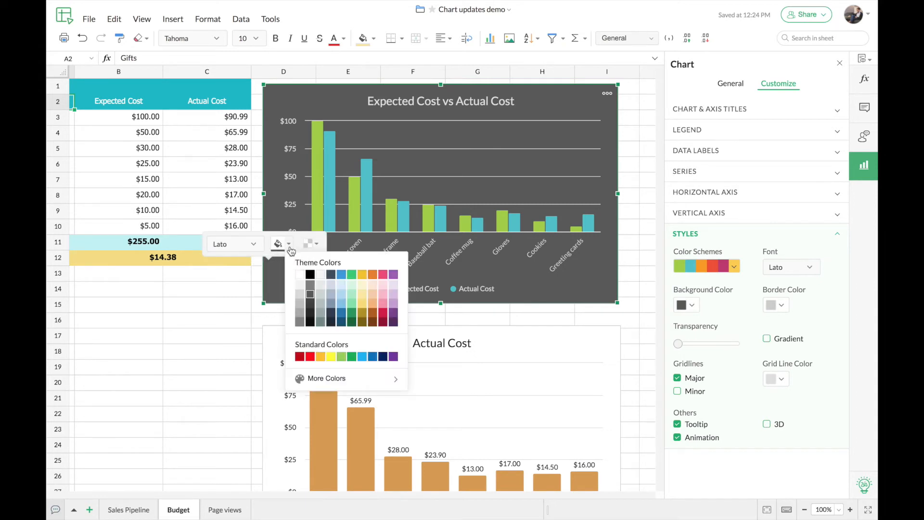
{"action": "left_click", "coordinate": [301, 280]}
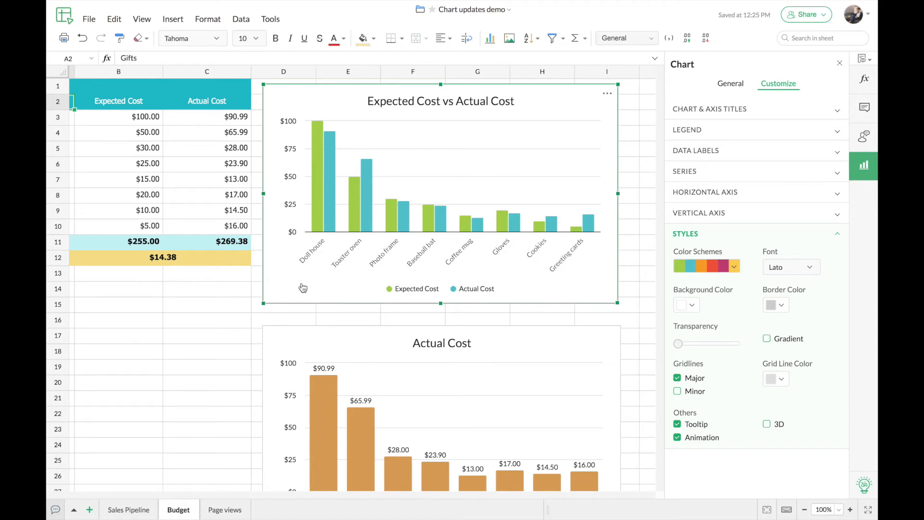
Make only the Actual Cost series slightly transparent in the Expected Cost vs Actual Cost chart
{"action": "left_click", "coordinate": [751, 174]}
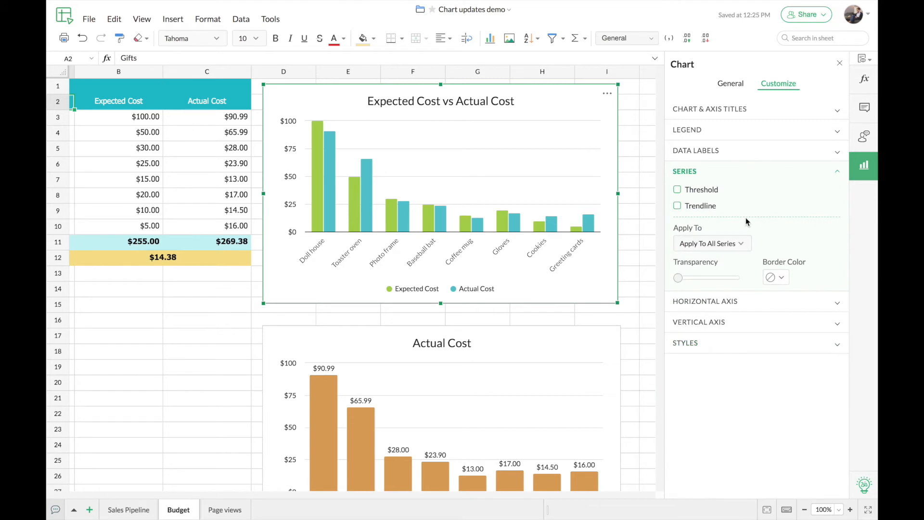
{"action": "left_click", "coordinate": [783, 278]}
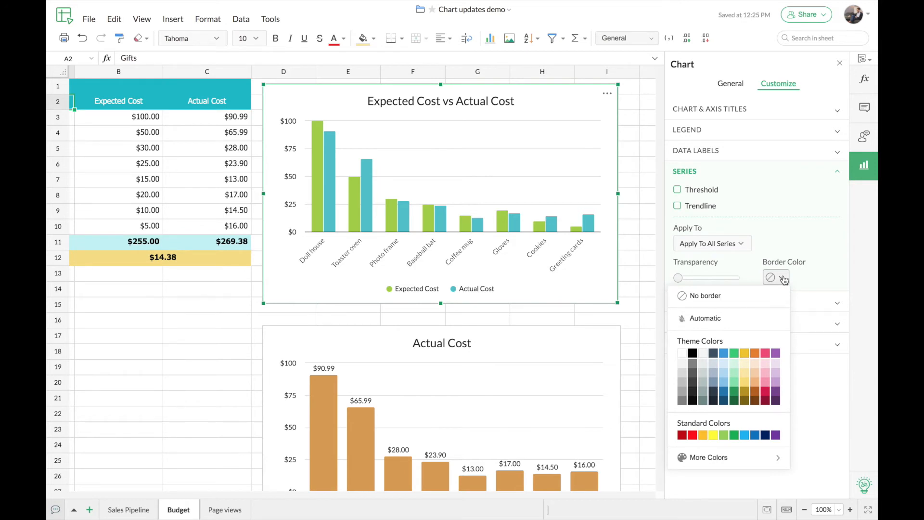
{"action": "left_click", "coordinate": [784, 279]}
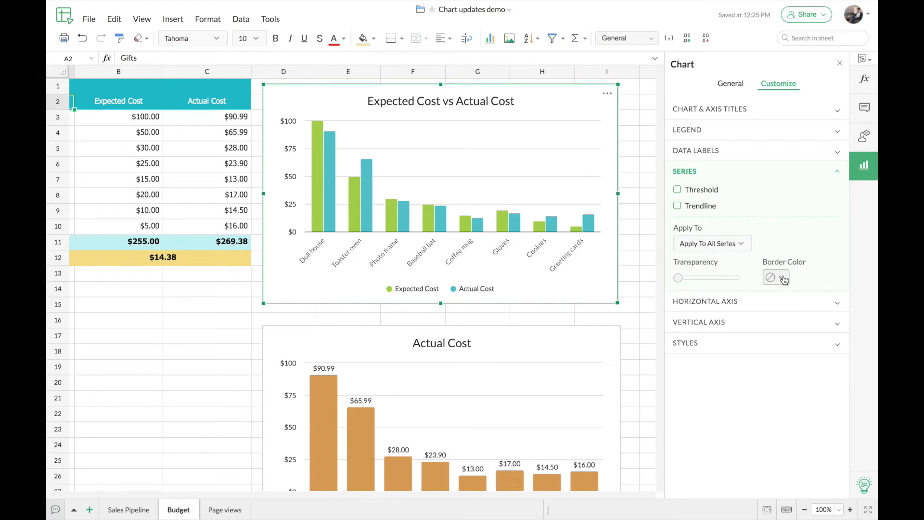
{"action": "left_click", "coordinate": [741, 246]}
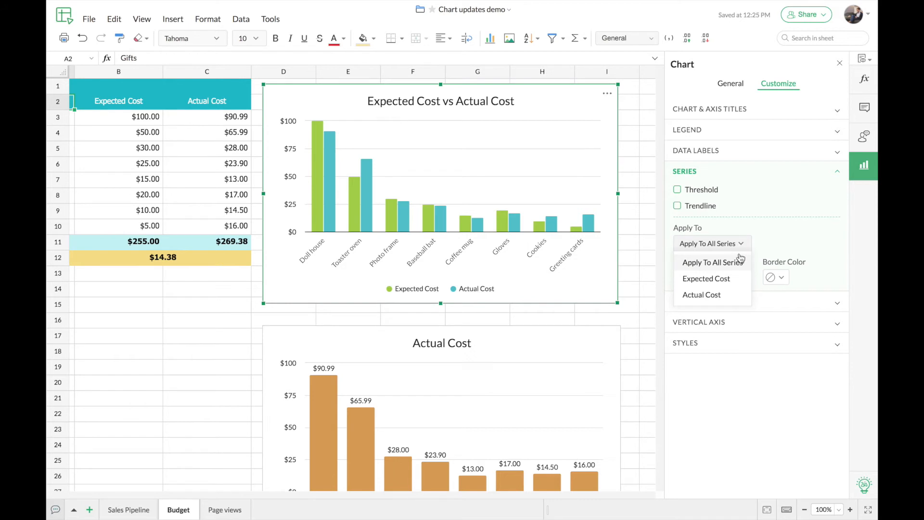
{"action": "left_click", "coordinate": [728, 299]}
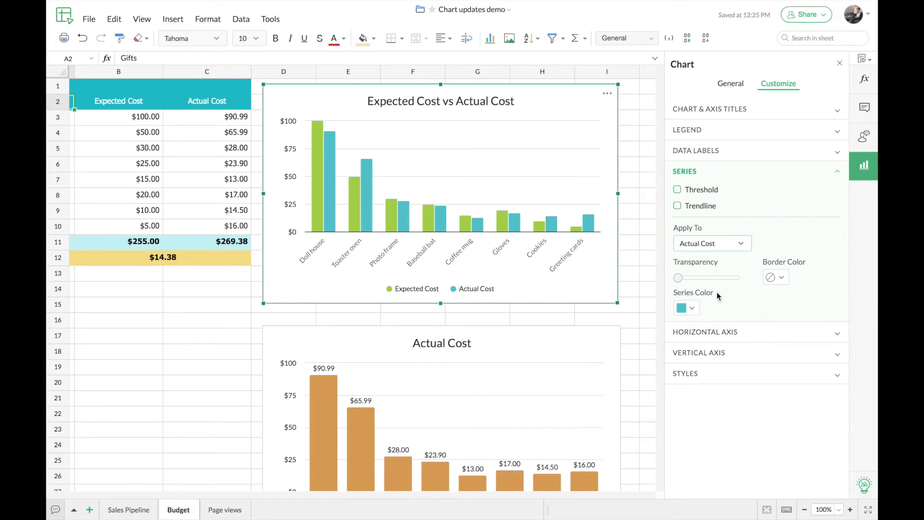
{"action": "left_click", "coordinate": [678, 278]}
{"action": "left_click_drag", "start_coordinate": [677, 277], "coordinate": [691, 278]}
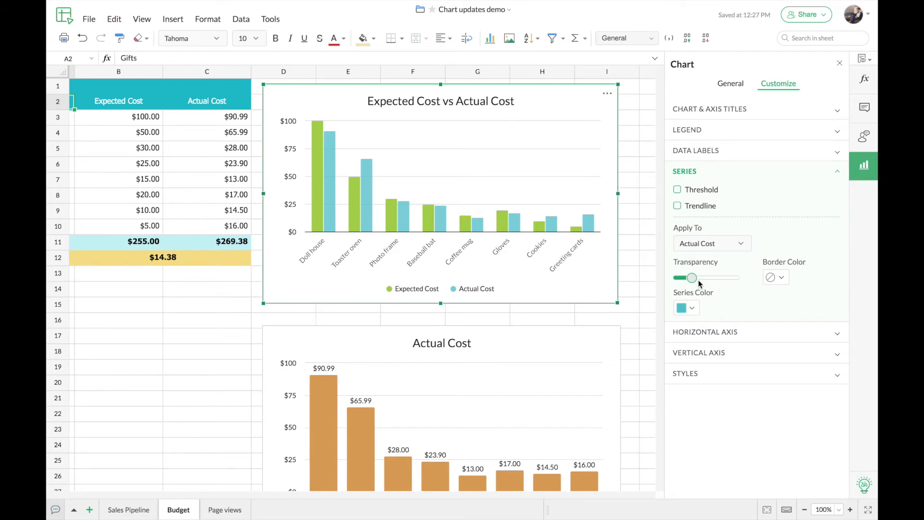
Try a light blue border on the Actual Cost series and set it back to No border
{"action": "left_click", "coordinate": [776, 278]}
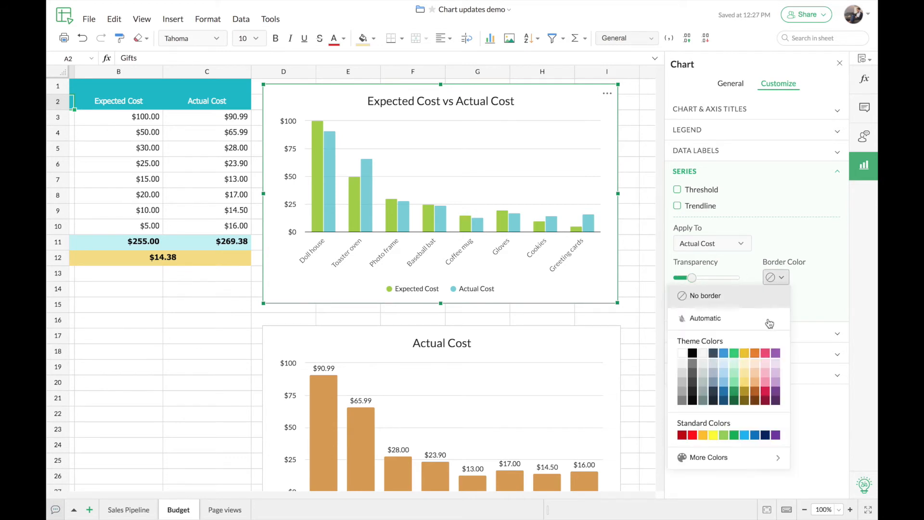
{"action": "left_click", "coordinate": [744, 436]}
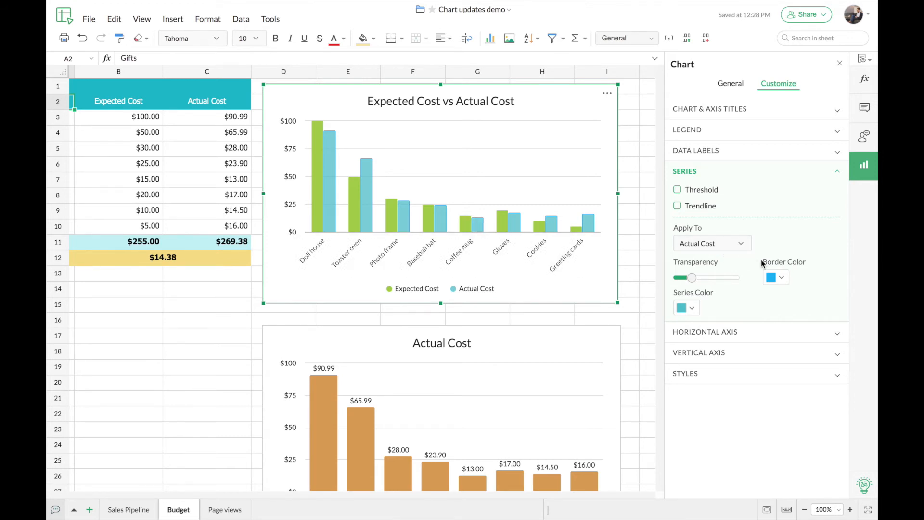
{"action": "left_click", "coordinate": [783, 277]}
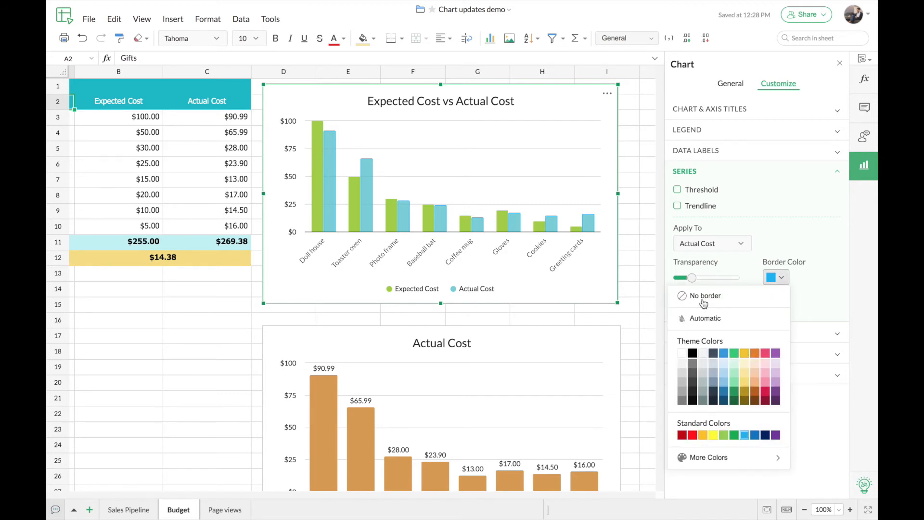
{"action": "left_click", "coordinate": [731, 306]}
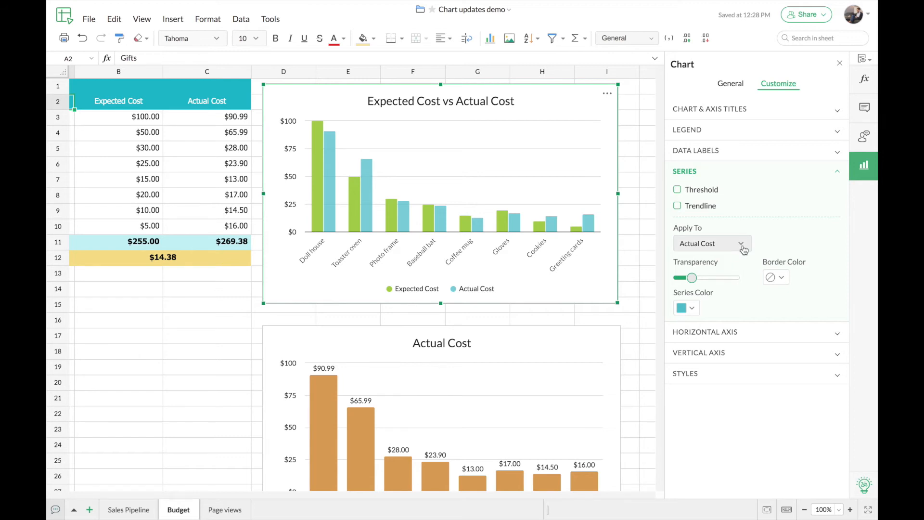
Apply the Automatic border color to all series of the Expected Cost vs Actual Cost chart
{"action": "left_click", "coordinate": [740, 246]}
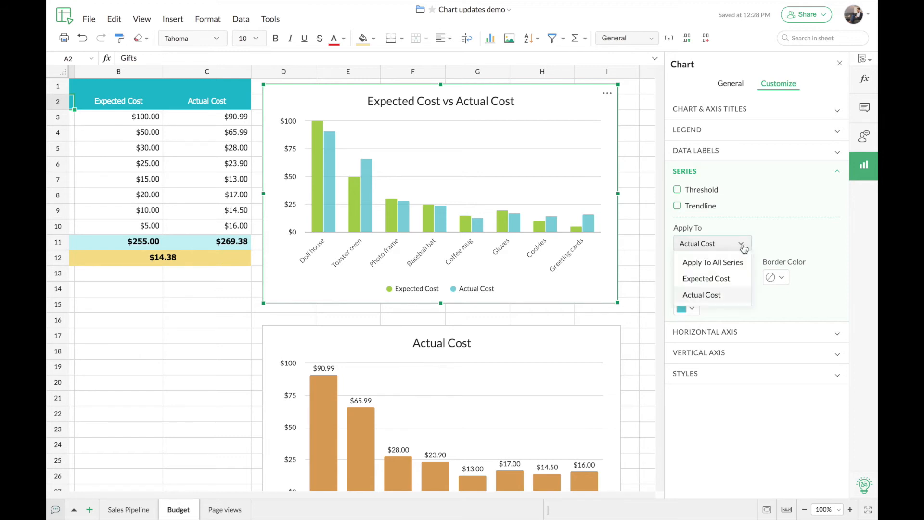
{"action": "left_click", "coordinate": [720, 263]}
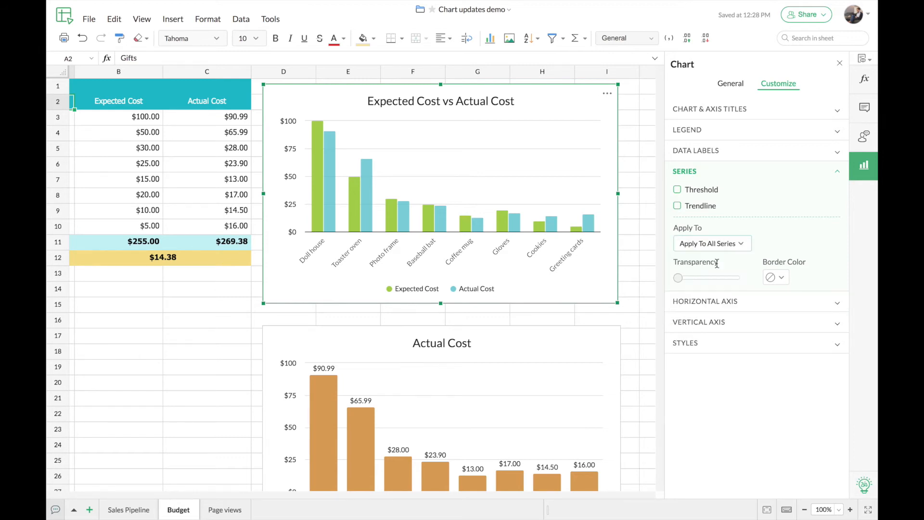
{"action": "left_click", "coordinate": [780, 279]}
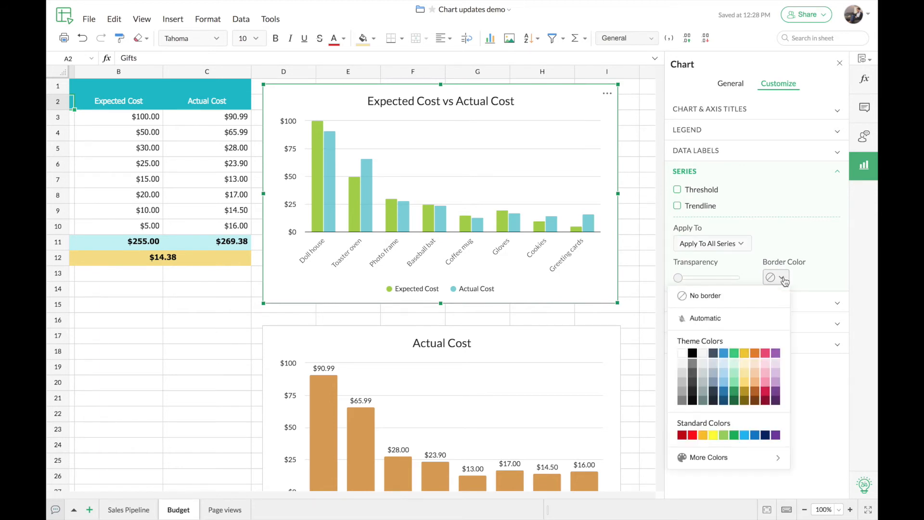
{"action": "left_click", "coordinate": [730, 326]}
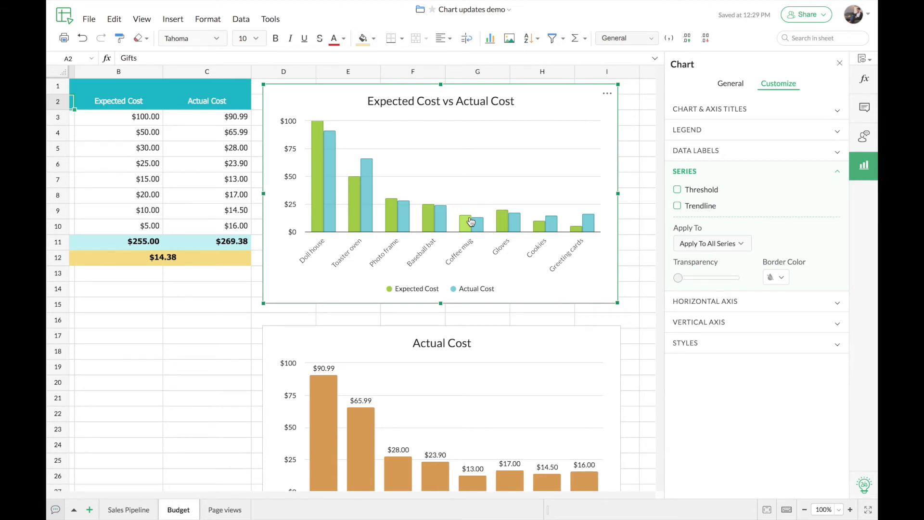
Turn on data sorting for the Actual Cost chart, sorting by value in descending order
{"action": "scroll", "coordinate": [471, 222], "scroll_direction": "down", "scroll_amount": 5}
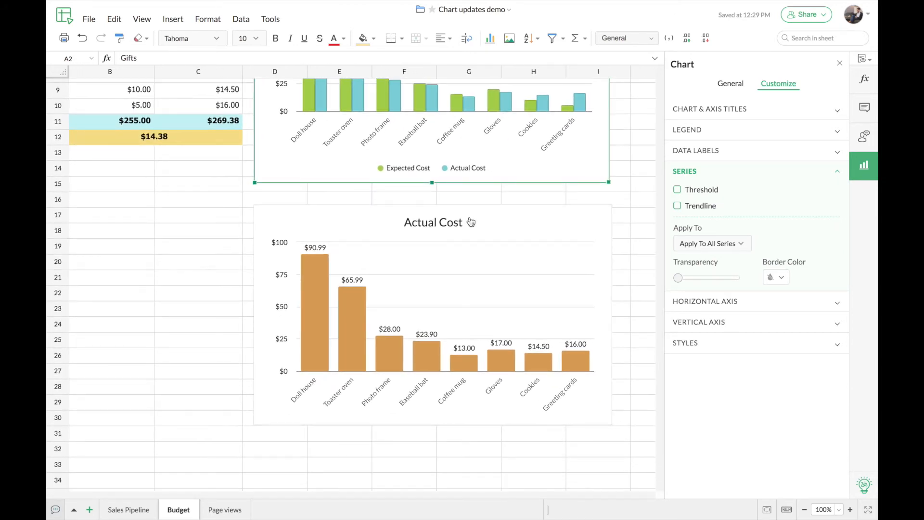
{"action": "scroll", "coordinate": [471, 221], "scroll_direction": "down", "scroll_amount": 3}
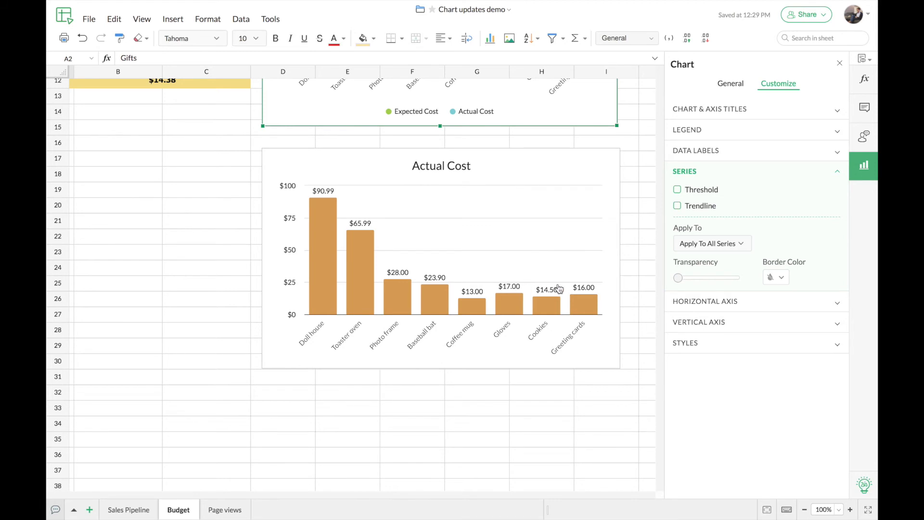
{"action": "left_click", "coordinate": [524, 178]}
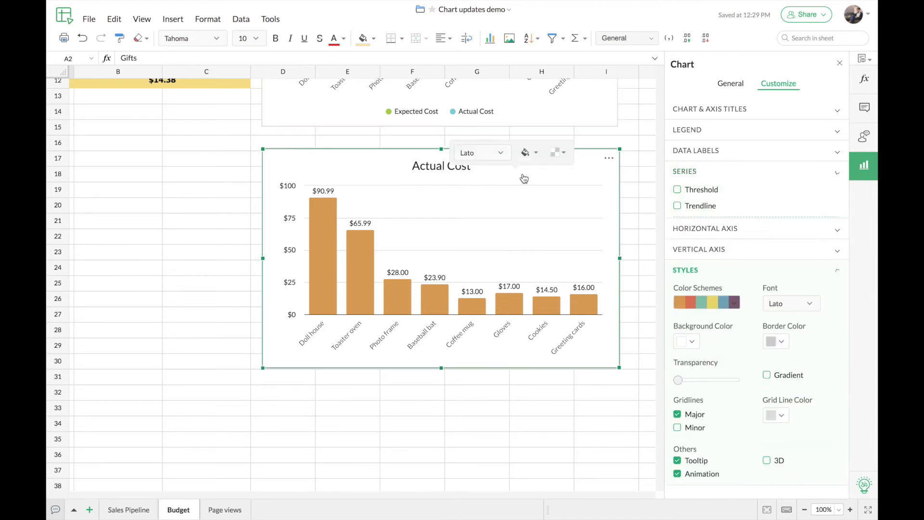
{"action": "left_click", "coordinate": [730, 85]}
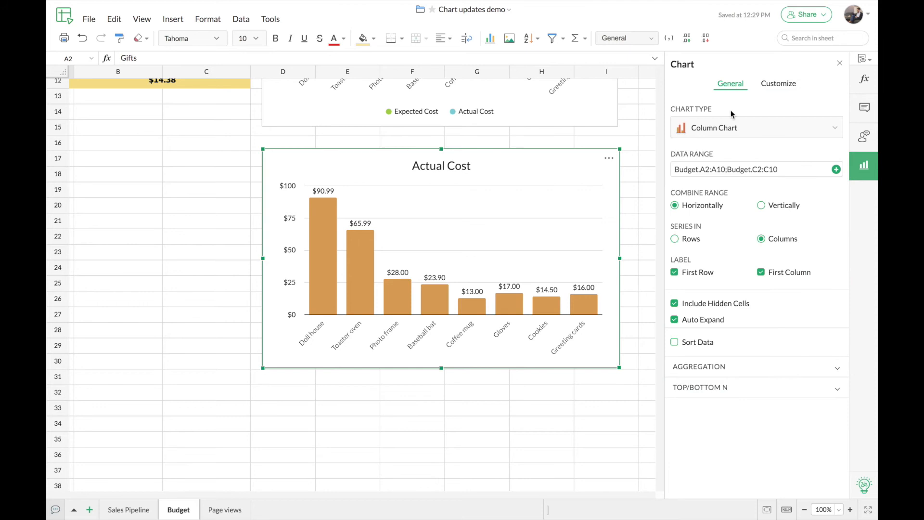
{"action": "left_click", "coordinate": [674, 343]}
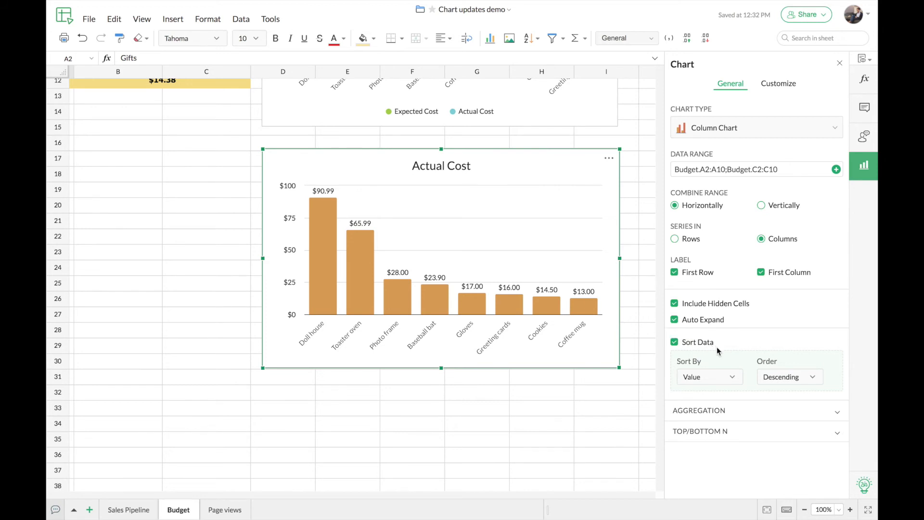
{"action": "left_click", "coordinate": [725, 381]}
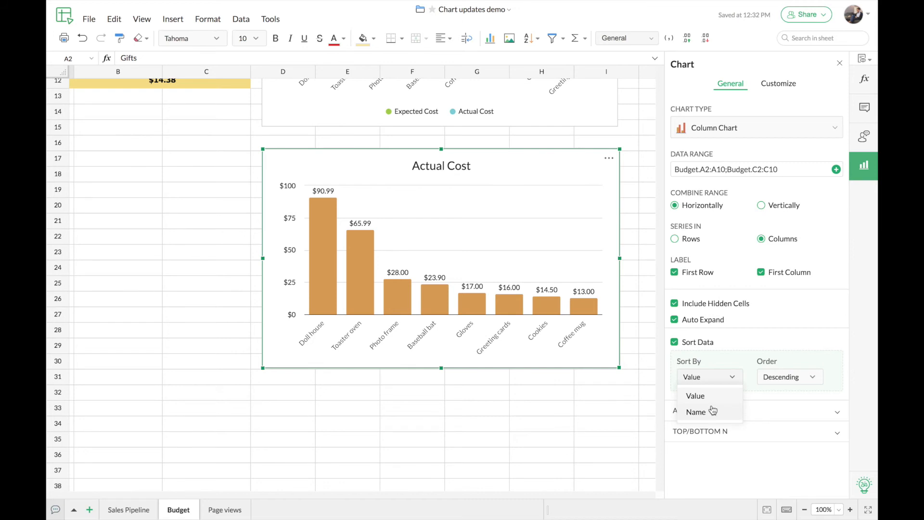
{"action": "left_click", "coordinate": [712, 399]}
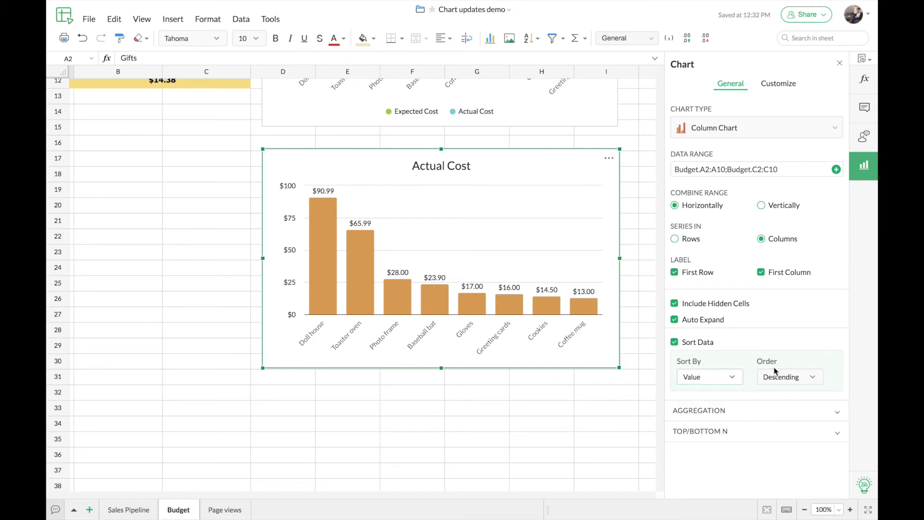
Try ascending sort order on the Actual Cost chart and set it back to descending
{"action": "left_click", "coordinate": [814, 380]}
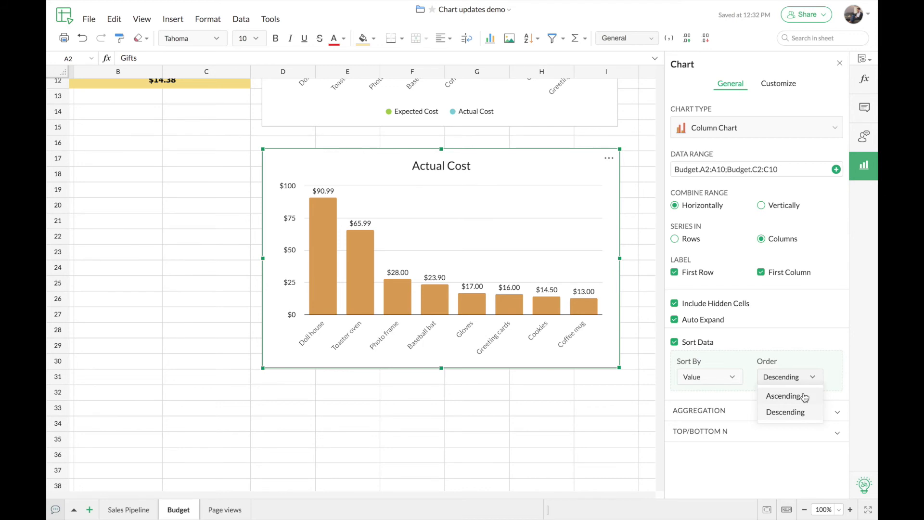
{"action": "left_click", "coordinate": [805, 395]}
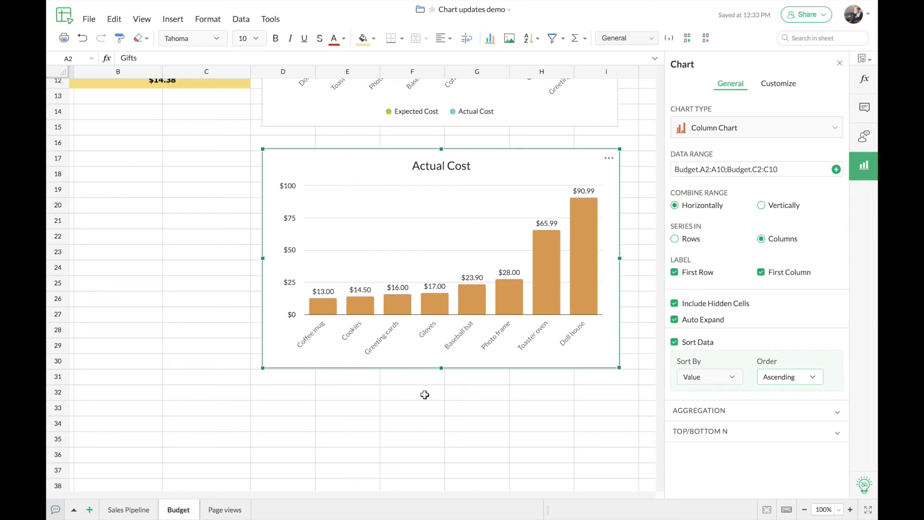
{"action": "left_click", "coordinate": [799, 379]}
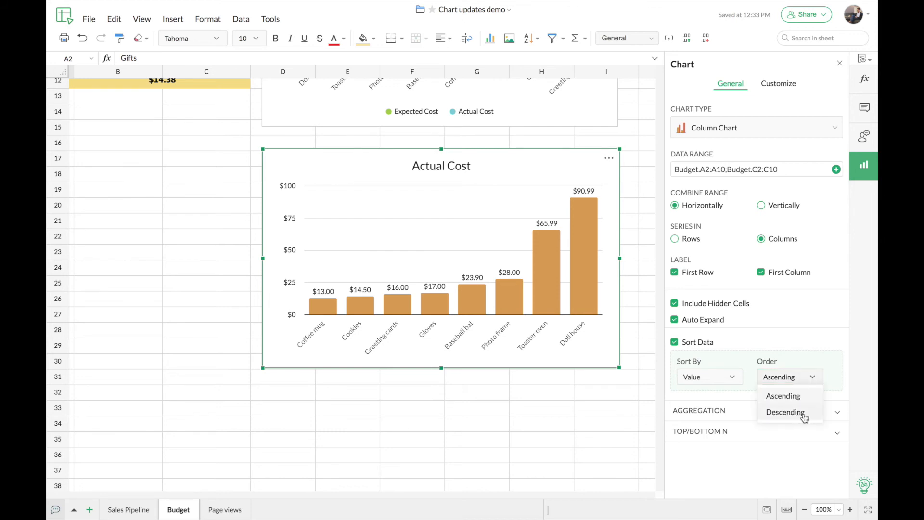
{"action": "left_click", "coordinate": [785, 412]}
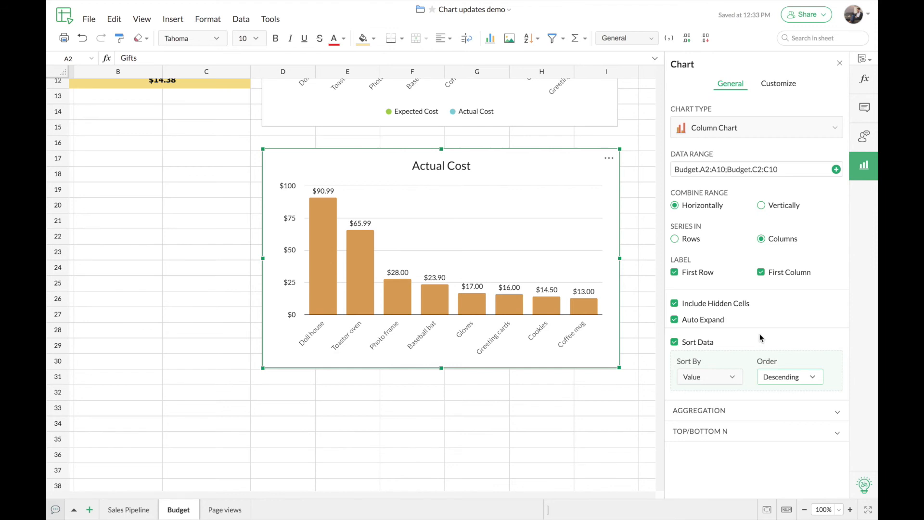
Try the Inside Base and Inside Middle data label positions on the Actual Cost chart, settling on Inside End
{"action": "left_click", "coordinate": [780, 91]}
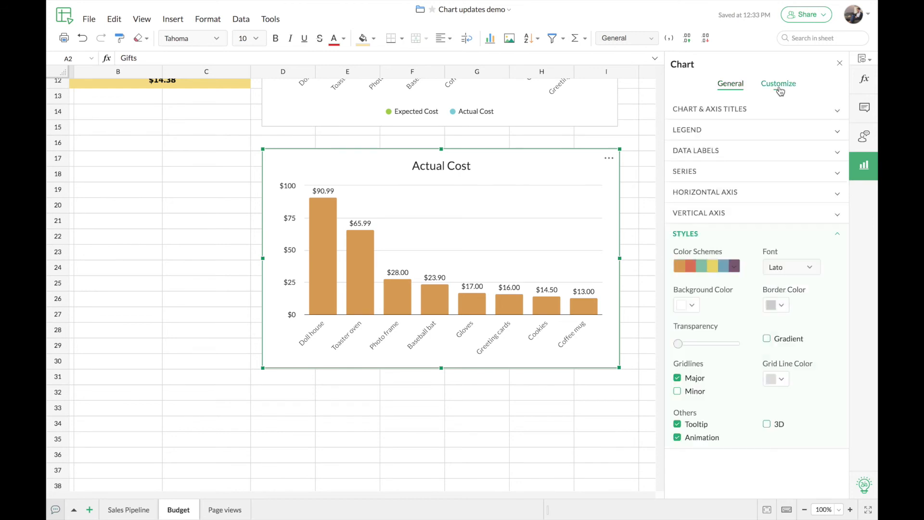
{"action": "left_click", "coordinate": [726, 152]}
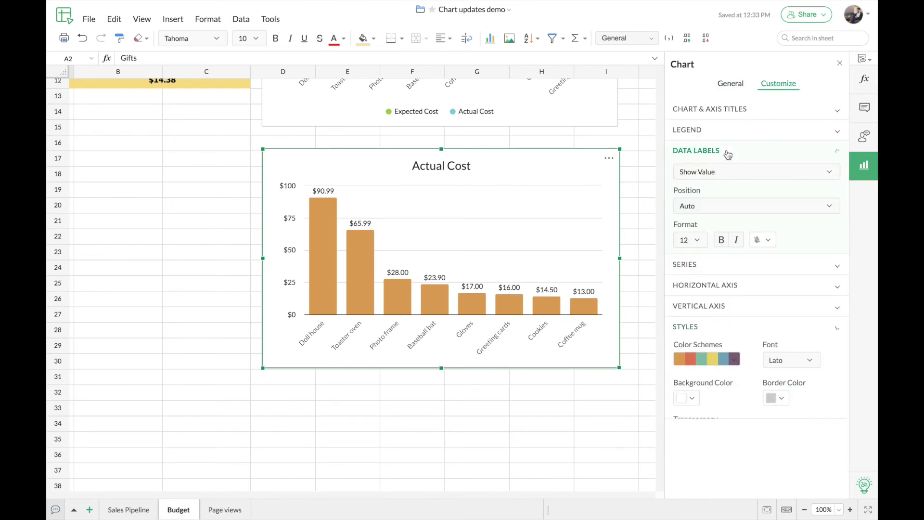
{"action": "left_click", "coordinate": [742, 209]}
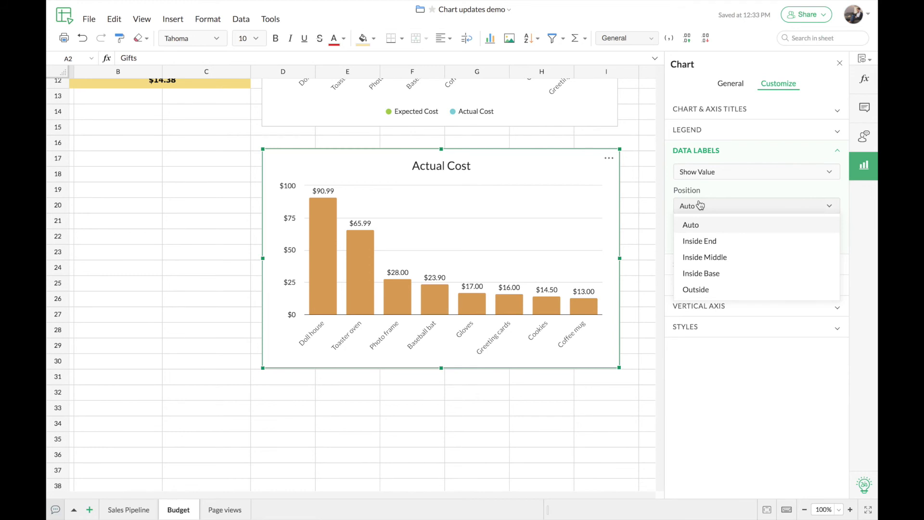
{"action": "left_click", "coordinate": [729, 276]}
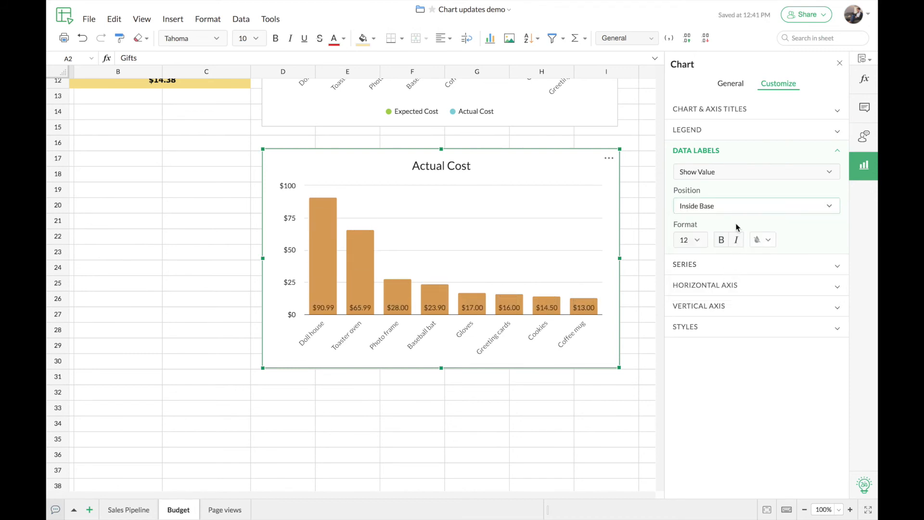
{"action": "left_click", "coordinate": [726, 207]}
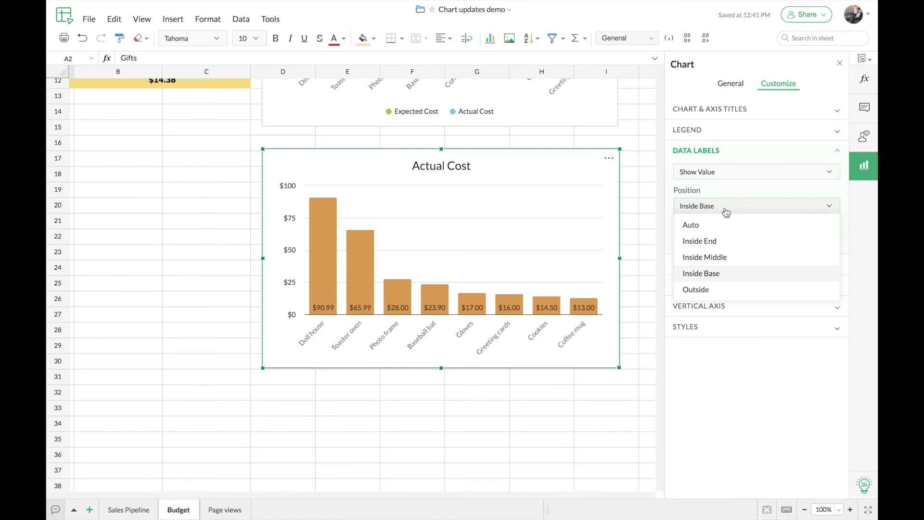
{"action": "left_click", "coordinate": [736, 262]}
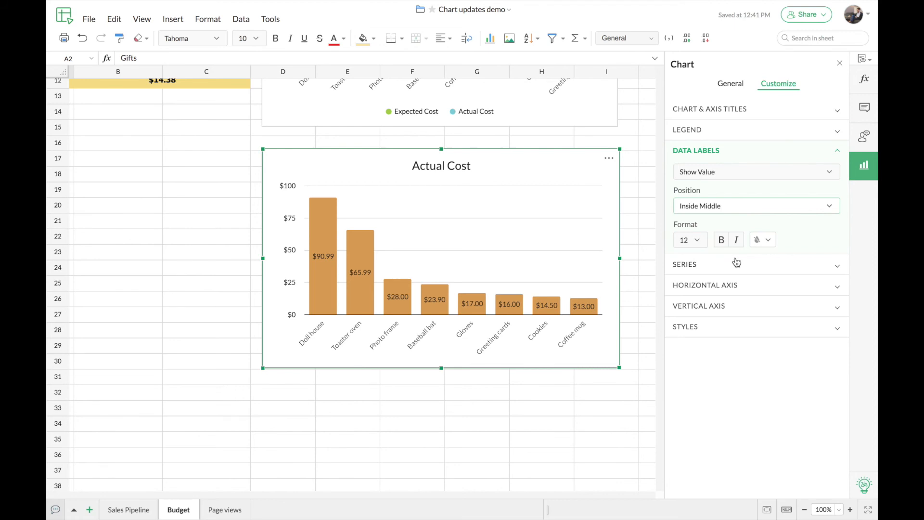
{"action": "left_click", "coordinate": [733, 213]}
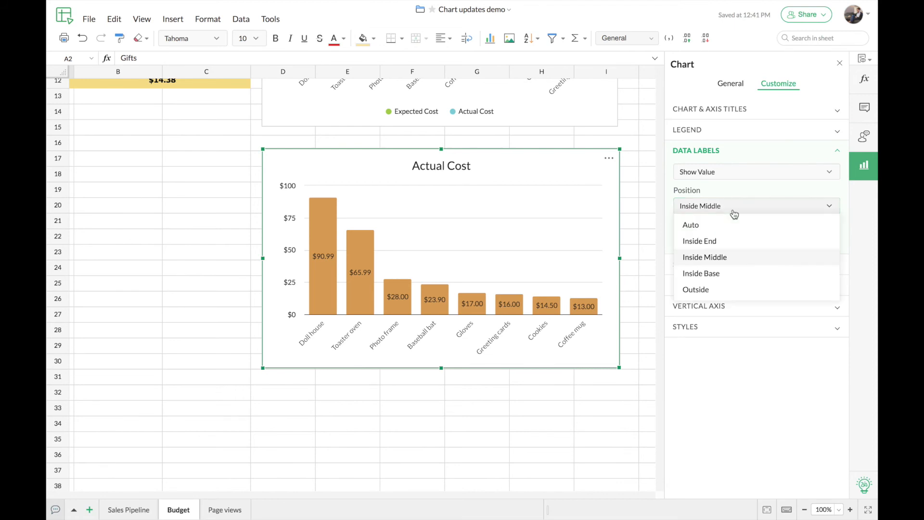
{"action": "left_click", "coordinate": [732, 242]}
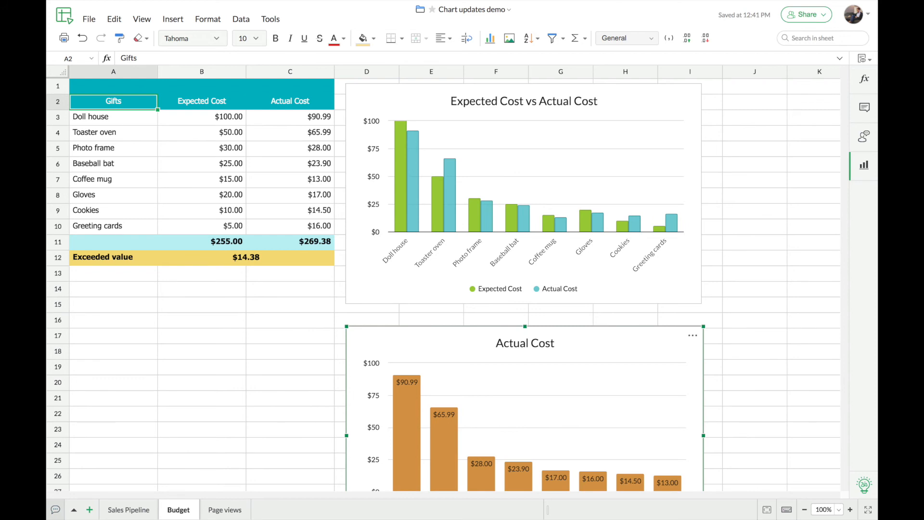
Enable markers for all series of the Quarterly page views line chart on the Page views sheet
{"action": "left_click", "coordinate": [224, 510]}
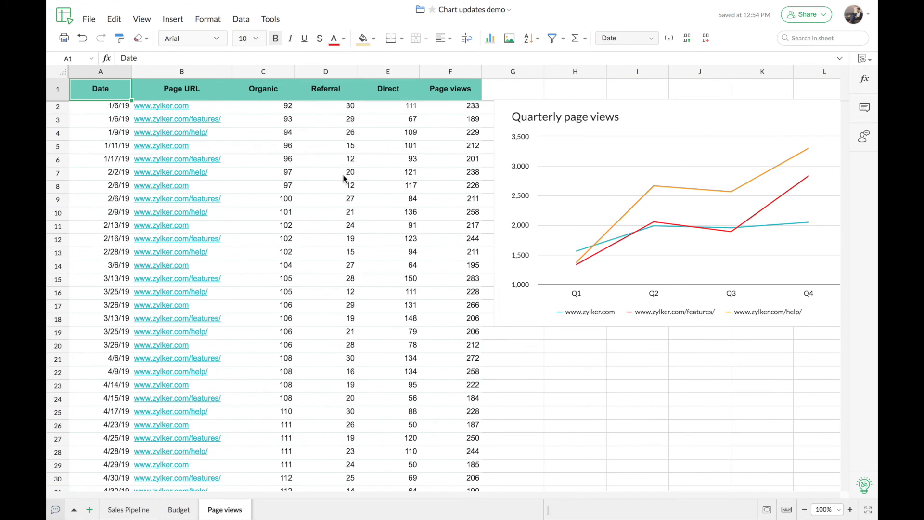
{"action": "scroll", "coordinate": [344, 178], "scroll_direction": "right", "scroll_amount": 5}
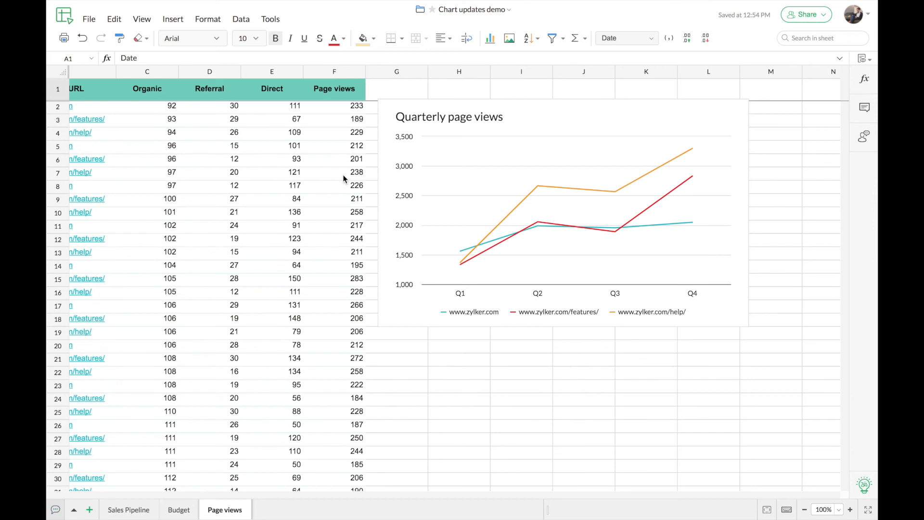
{"action": "scroll", "coordinate": [344, 179], "scroll_direction": "right", "scroll_amount": 2}
{"action": "left_click", "coordinate": [606, 179]}
{"action": "scroll", "coordinate": [607, 179], "scroll_direction": "right", "scroll_amount": 1}
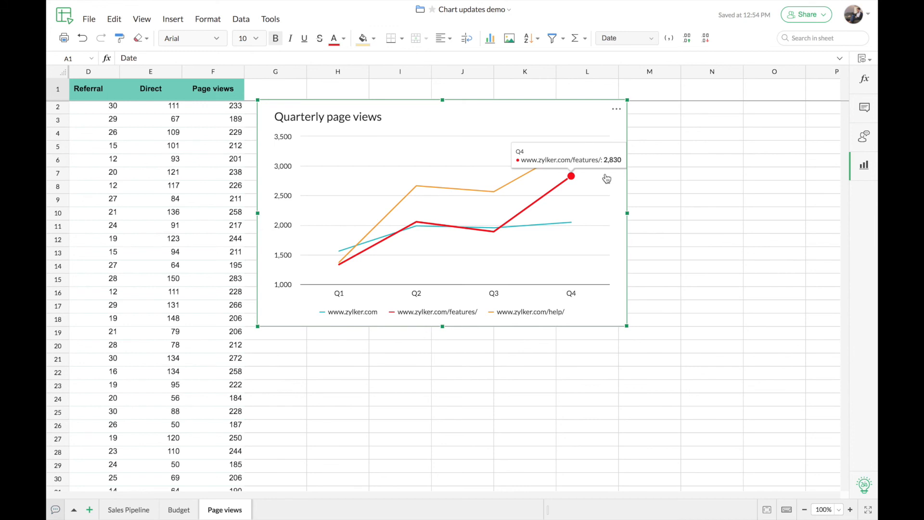
{"action": "double_click", "coordinate": [610, 178]}
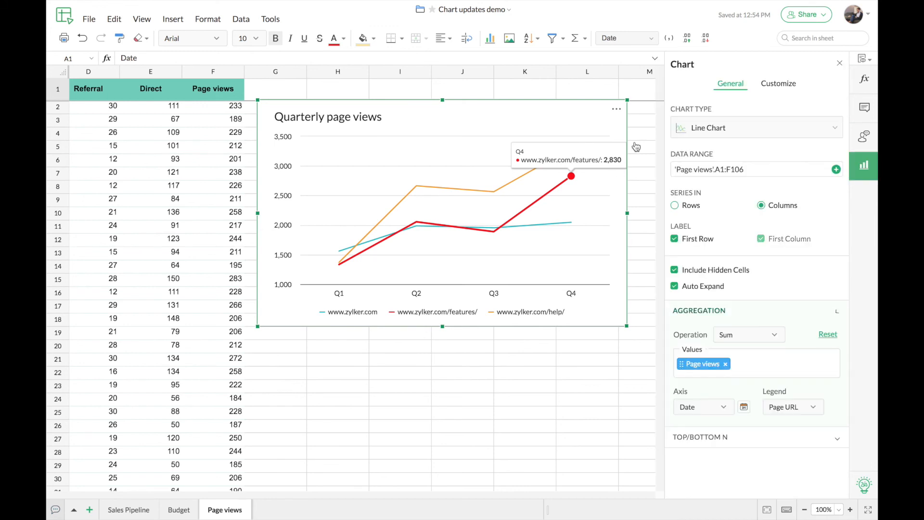
{"action": "left_click", "coordinate": [770, 85]}
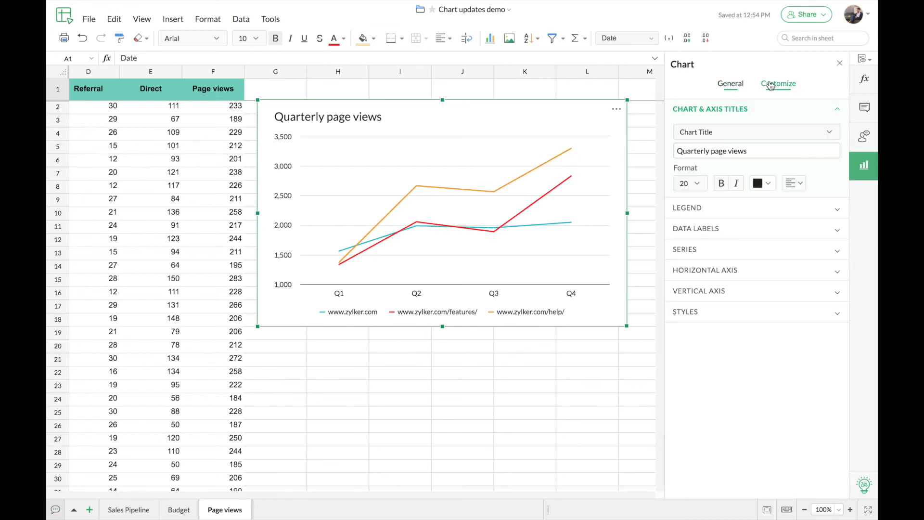
{"action": "left_click", "coordinate": [717, 249]}
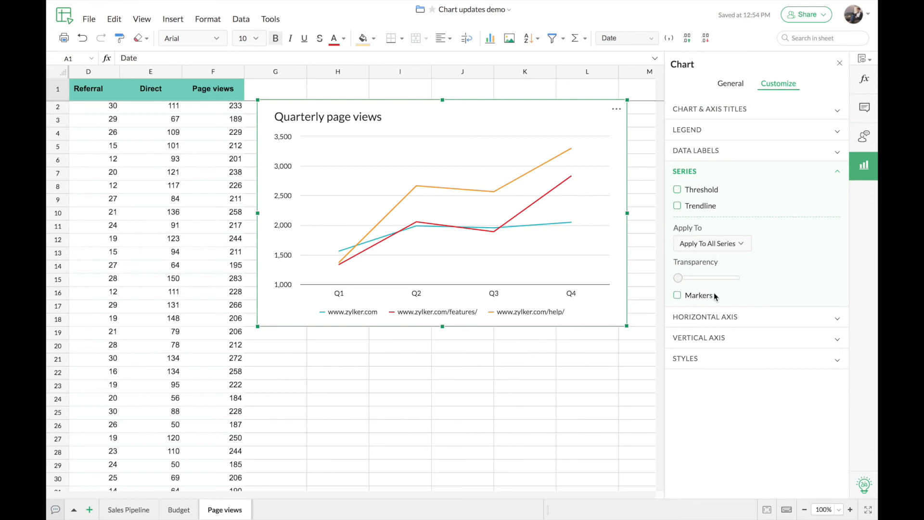
{"action": "left_click", "coordinate": [677, 295]}
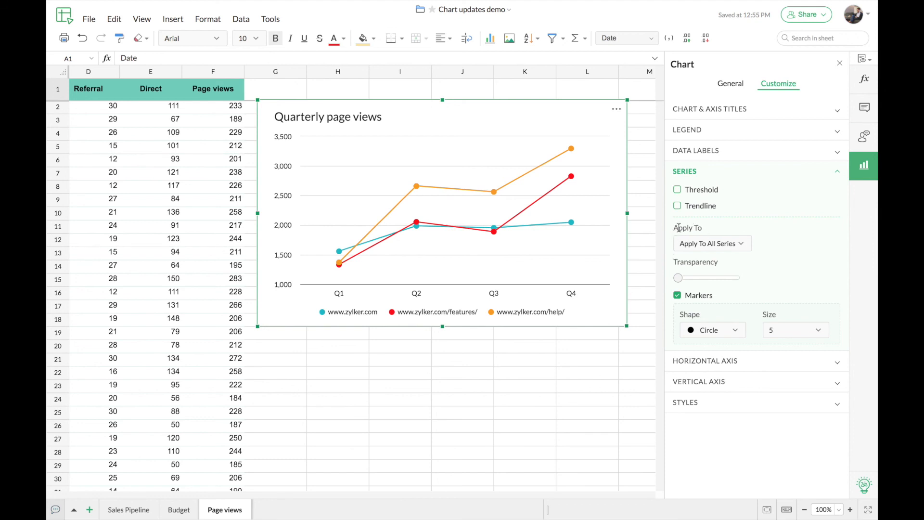
{"action": "left_click", "coordinate": [743, 250]}
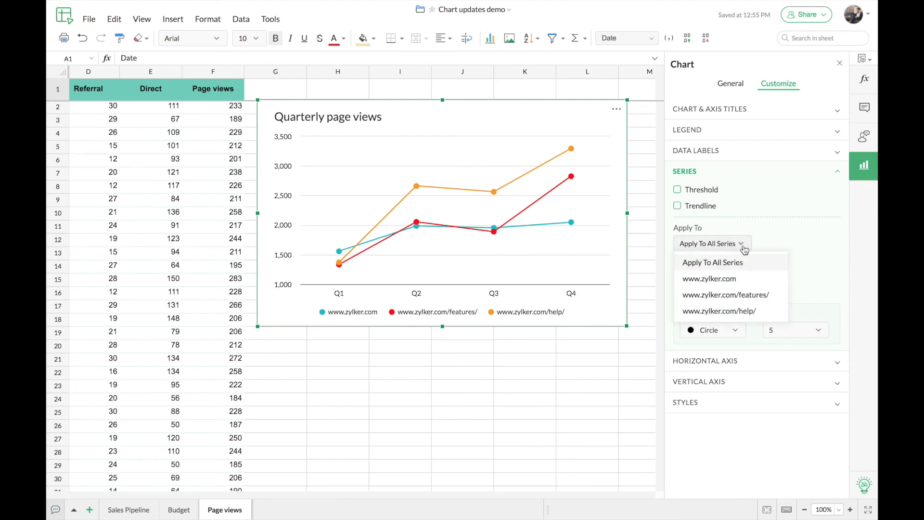
{"action": "left_click", "coordinate": [773, 298]}
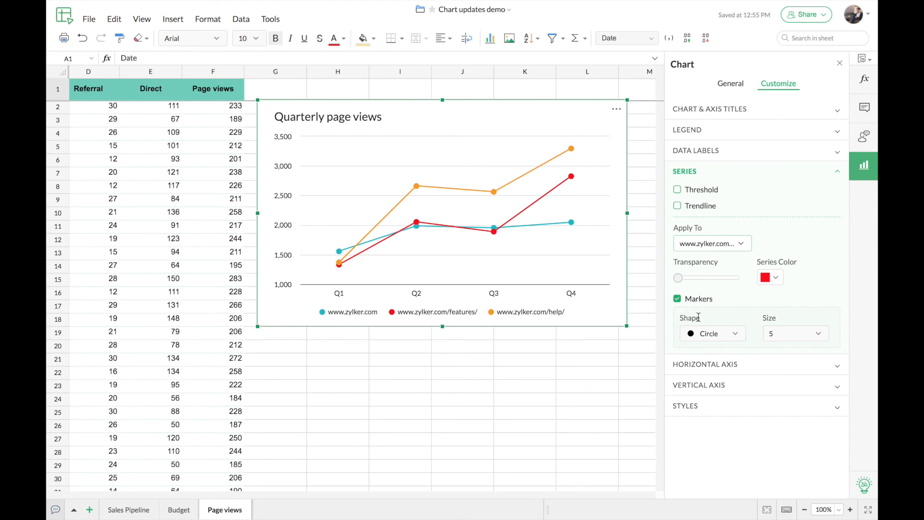
{"action": "left_click", "coordinate": [737, 336]}
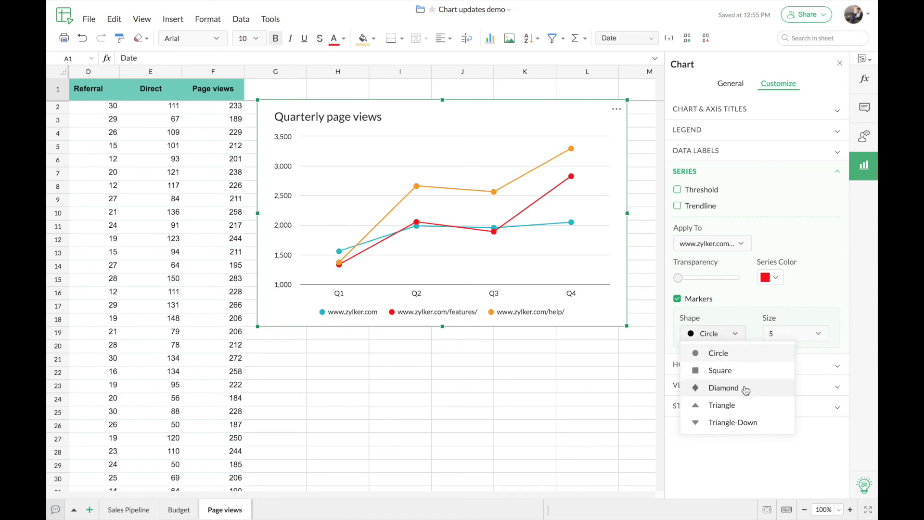
{"action": "left_click", "coordinate": [723, 388]}
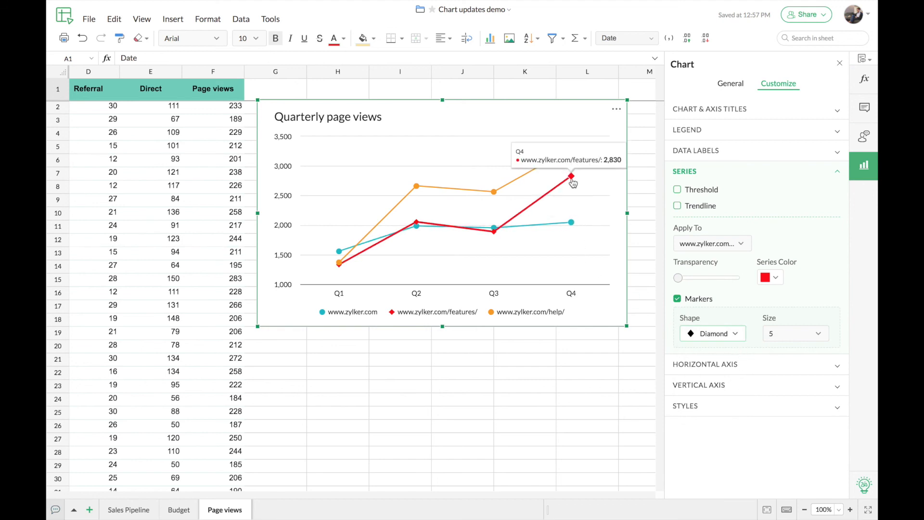
{"action": "mouse_move", "coordinate": [499, 242]}
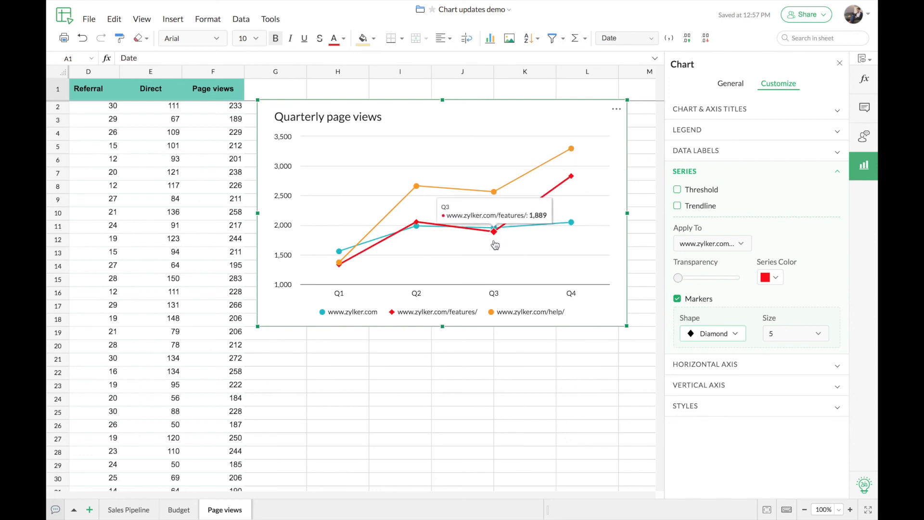
{"action": "mouse_move", "coordinate": [497, 204]}
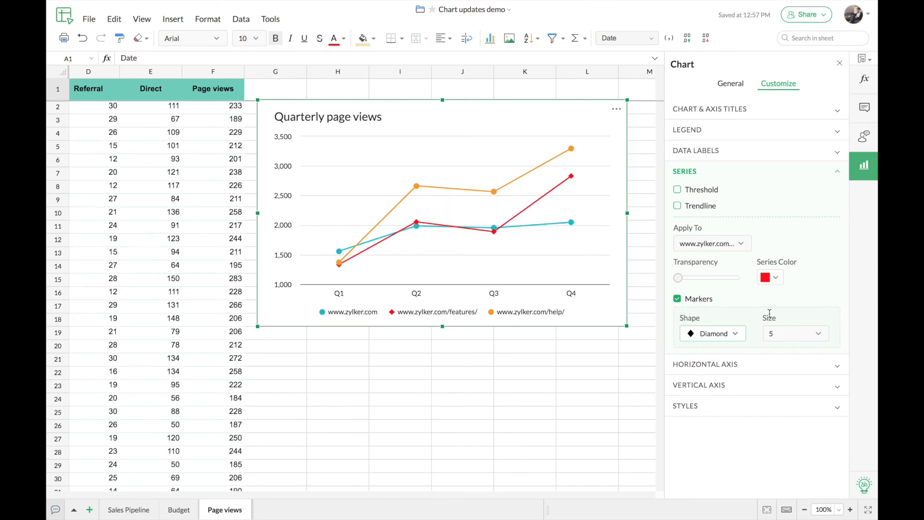
{"action": "left_click", "coordinate": [794, 338]}
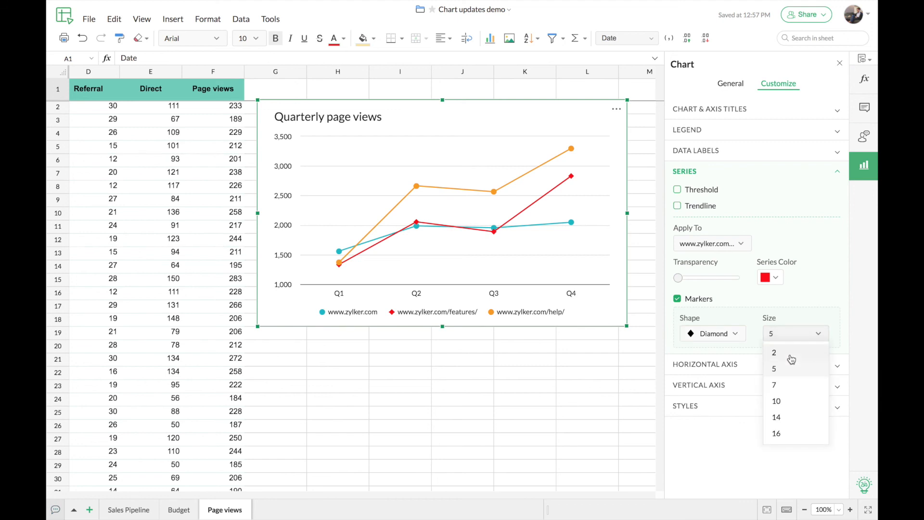
{"action": "left_click", "coordinate": [793, 386]}
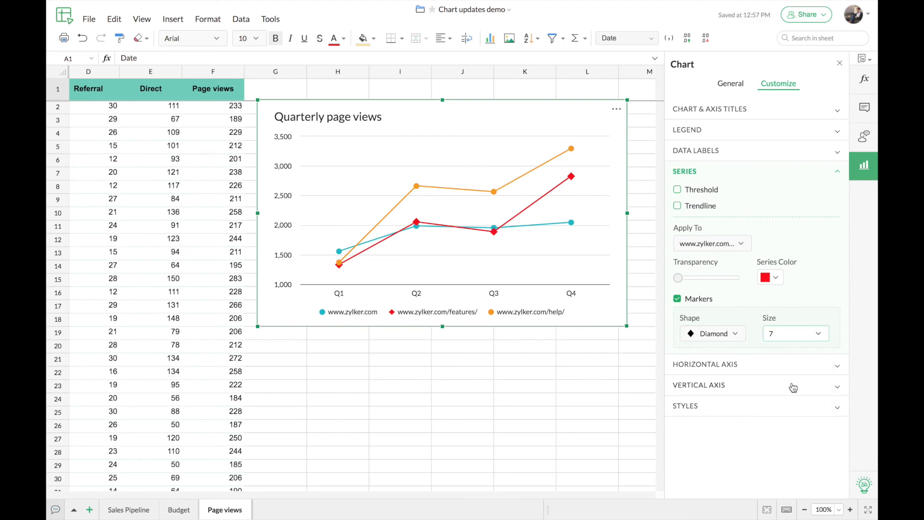